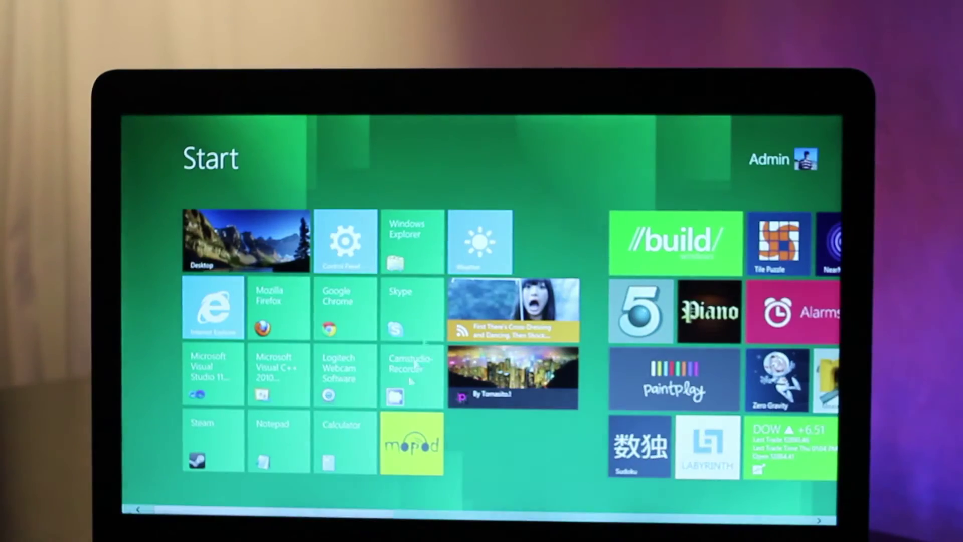
scroll(349, 512, down, 3)
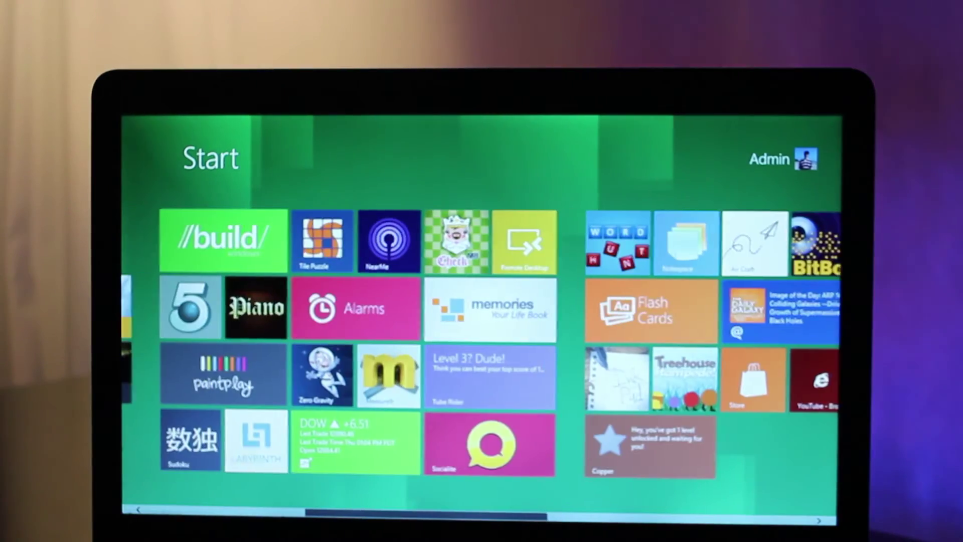
scroll(348, 512, down, 3)
scroll(348, 512, up, 5)
scroll(348, 512, down, 5)
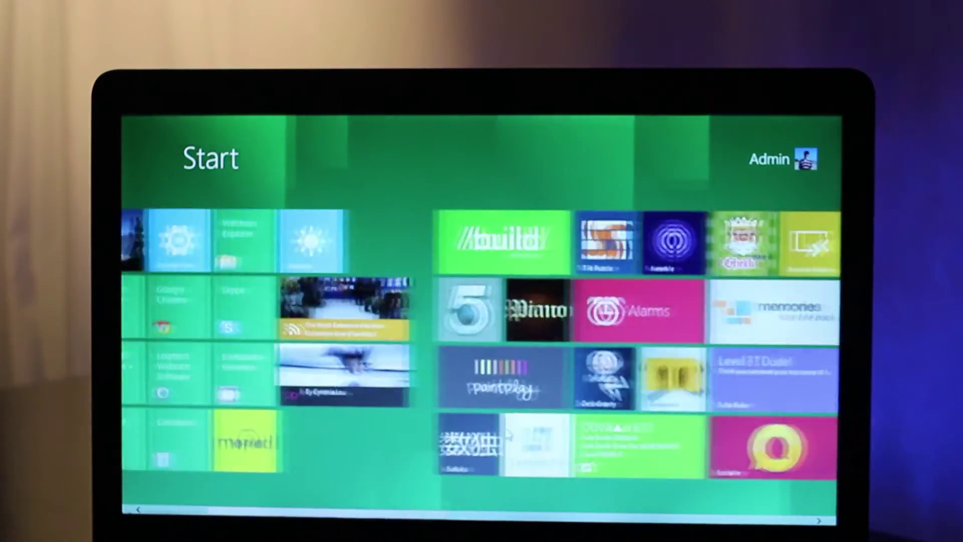
scroll(466, 418, down, 3)
scroll(476, 423, up, 5)
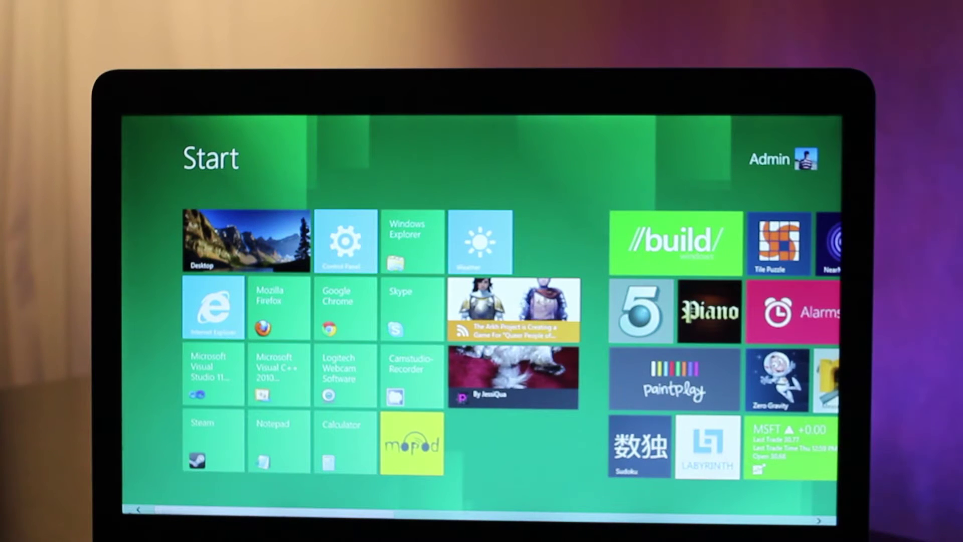
Enlarge the Weather tile to double width so it shows the Anaheim, CA forecast.
right_click(491, 235)
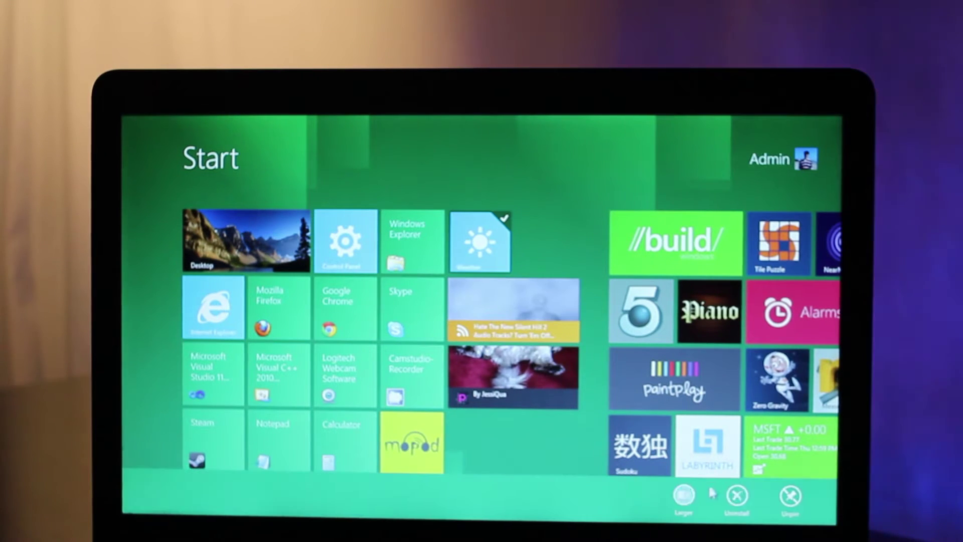
click(686, 497)
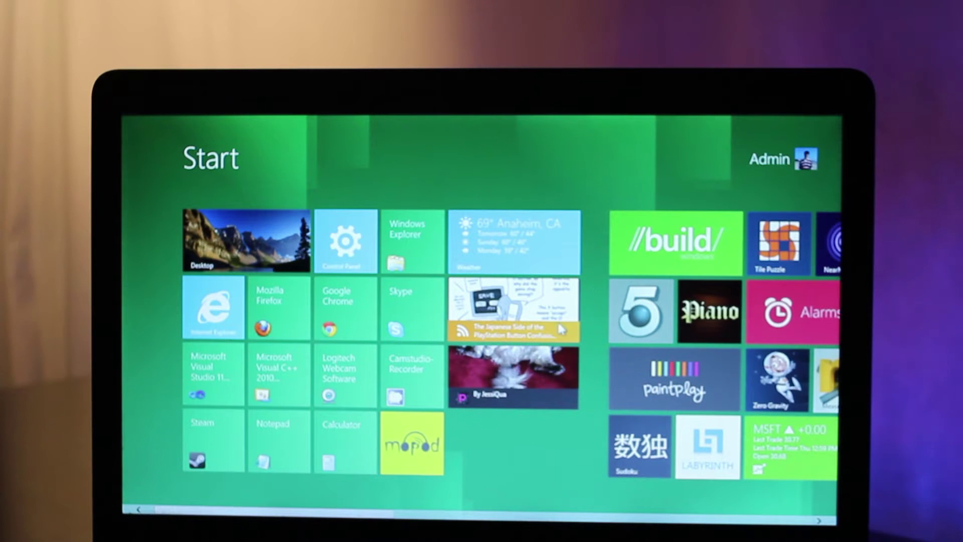
Move paintplay beside //build and place Piano ahead of the 5 tile.
drag(672, 378, 654, 292)
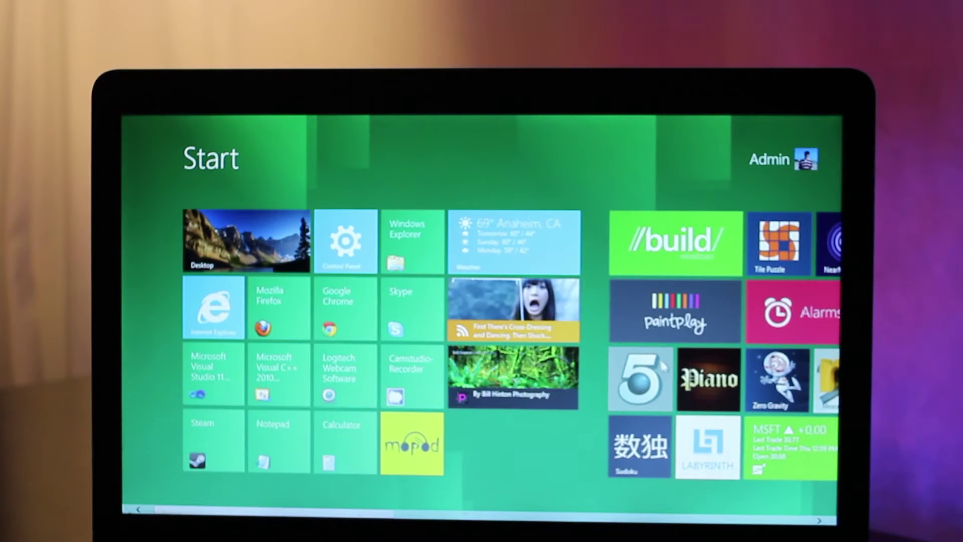
drag(708, 378, 636, 379)
drag(711, 376, 662, 440)
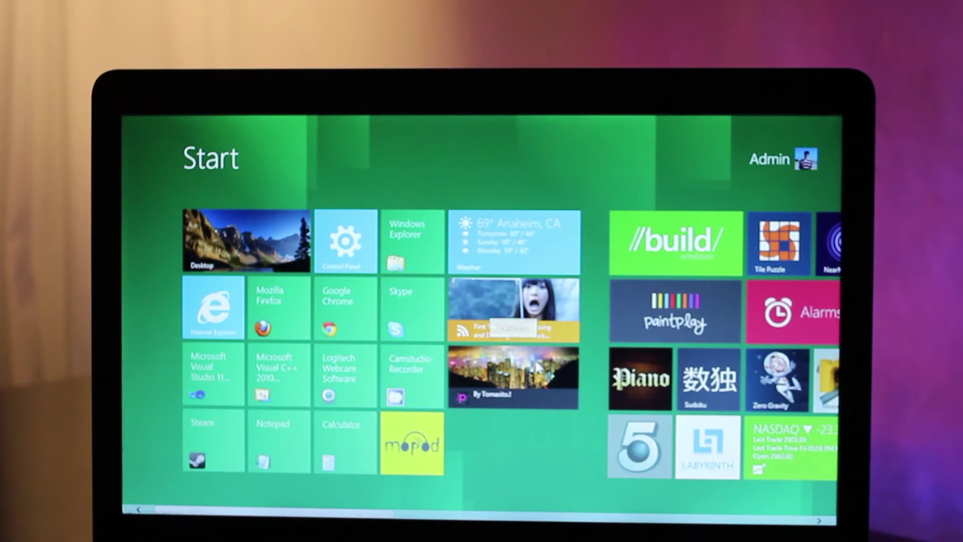
Group the news, photo and Weather tiles in a new middle group, then open Weather.
mouse_move(519, 312)
mouse_down()
mouse_move(596, 255)
mouse_move(601, 240)
mouse_up()
drag(514, 308, 674, 305)
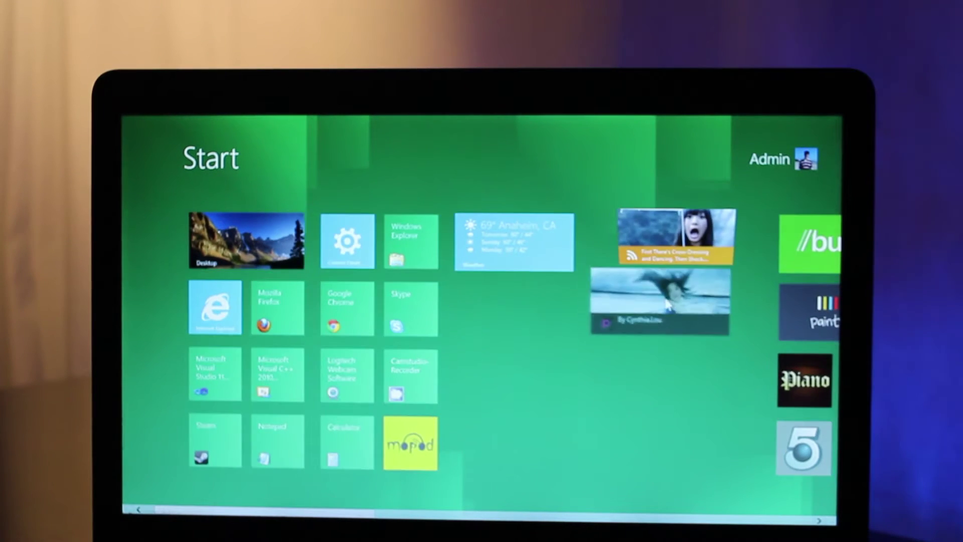
drag(514, 241, 676, 382)
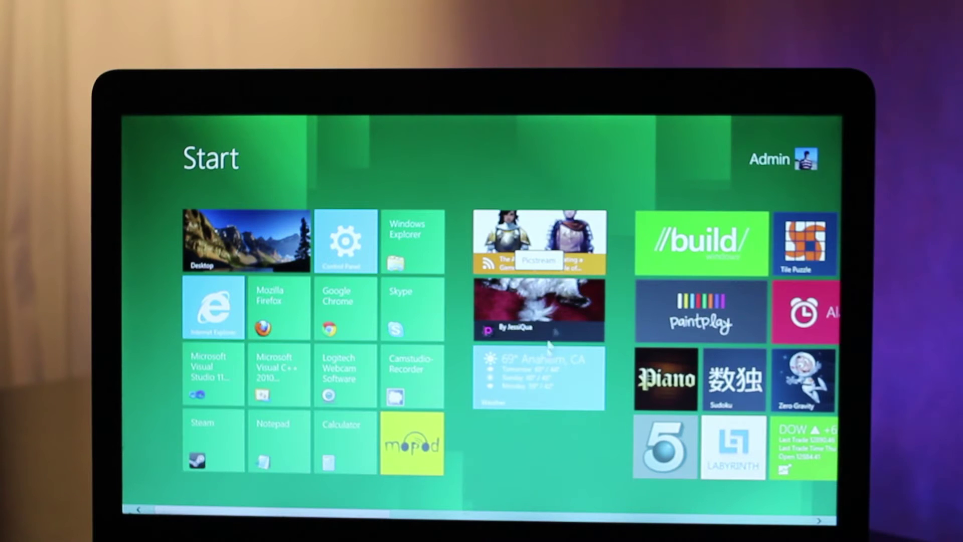
click(542, 369)
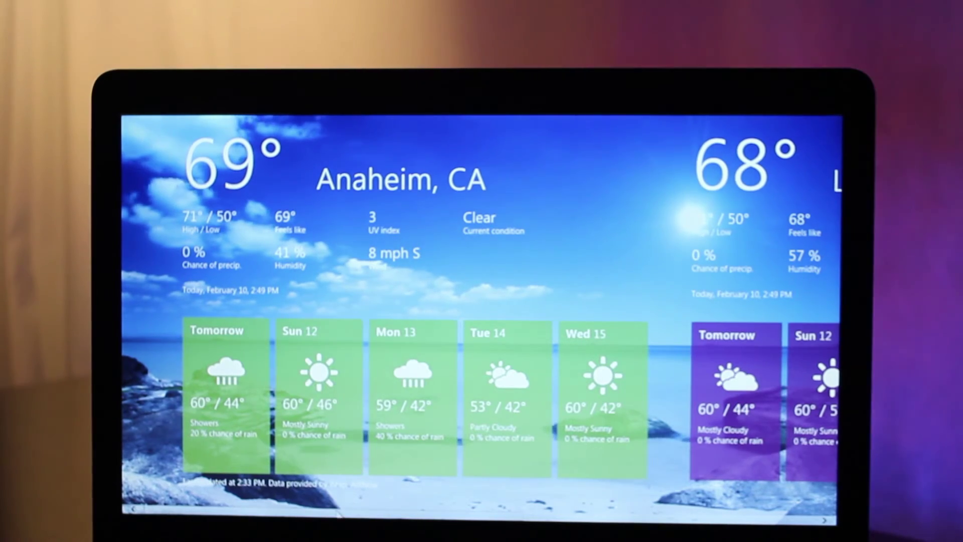
scroll(481, 376, right, 5)
scroll(481, 377, left, 5)
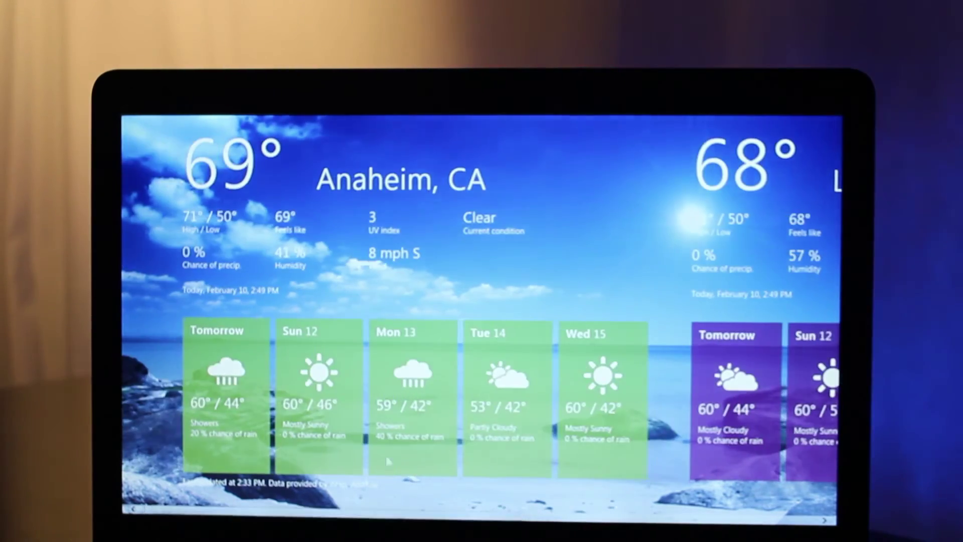
Switch the forecast to hourly view and add New York, NY as a city.
right_click(568, 185)
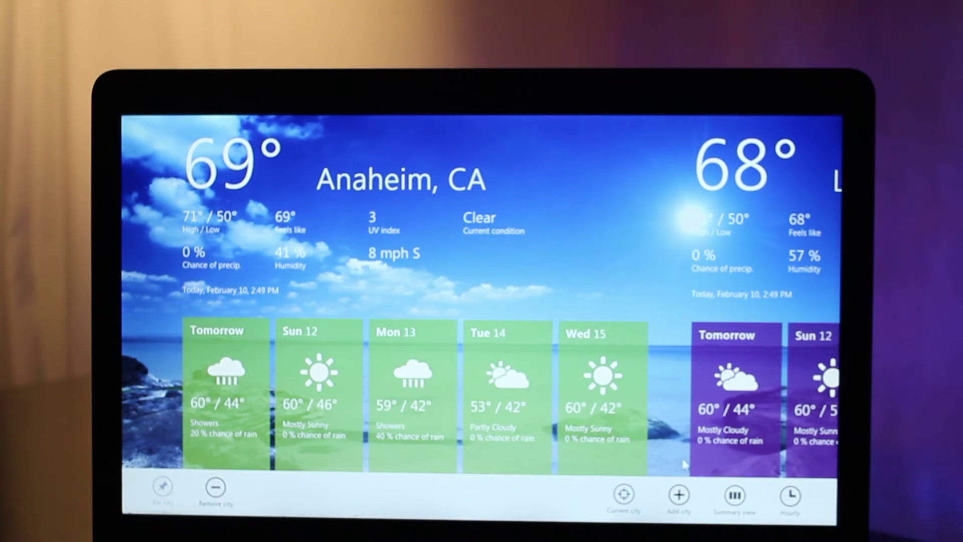
click(790, 494)
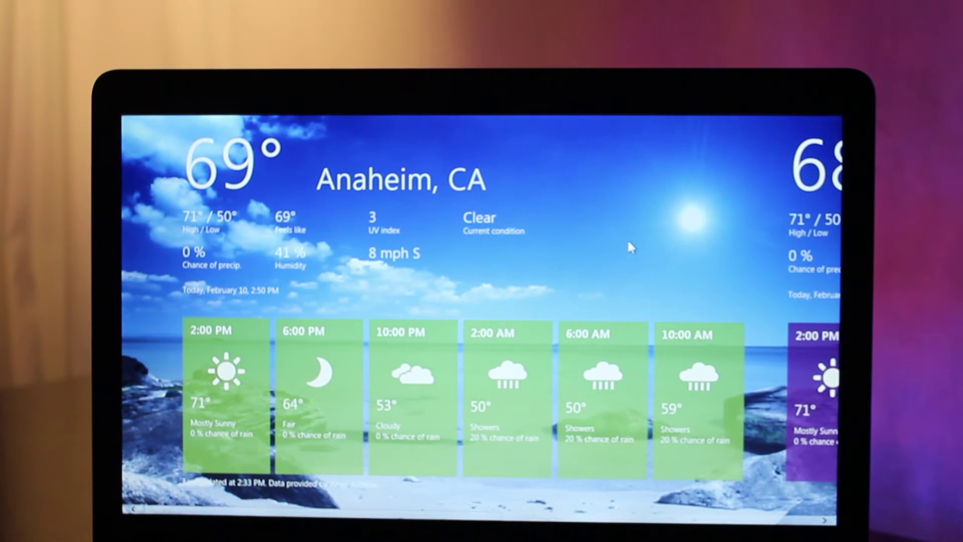
right_click(604, 258)
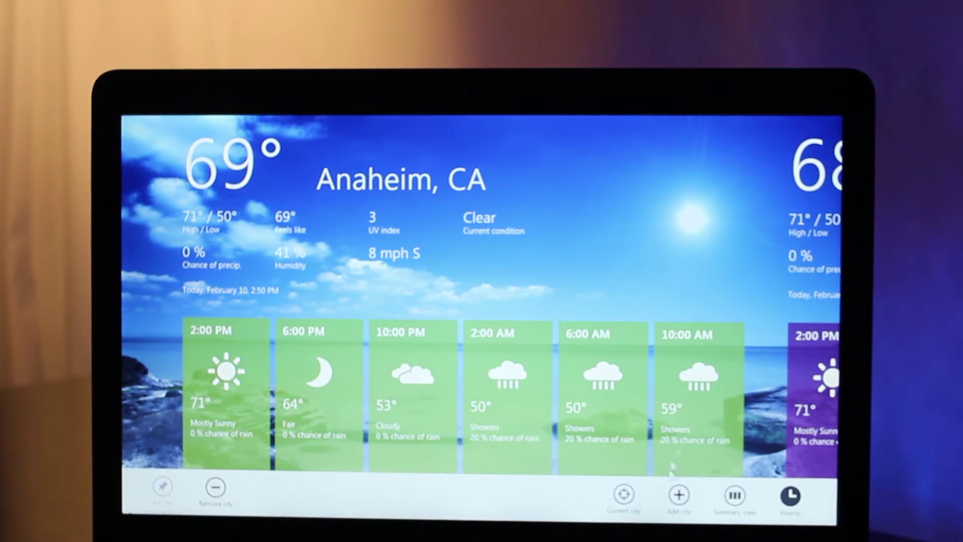
click(681, 507)
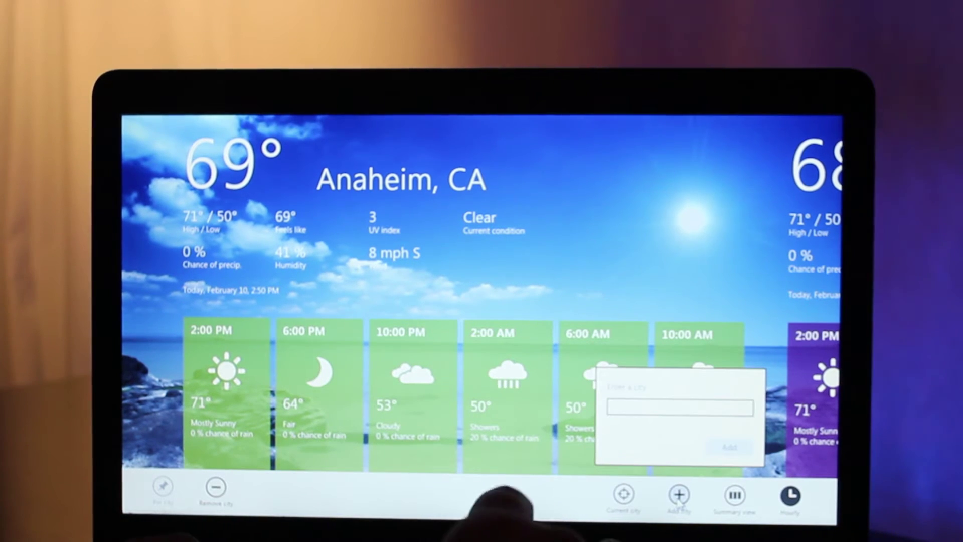
text(nnw)
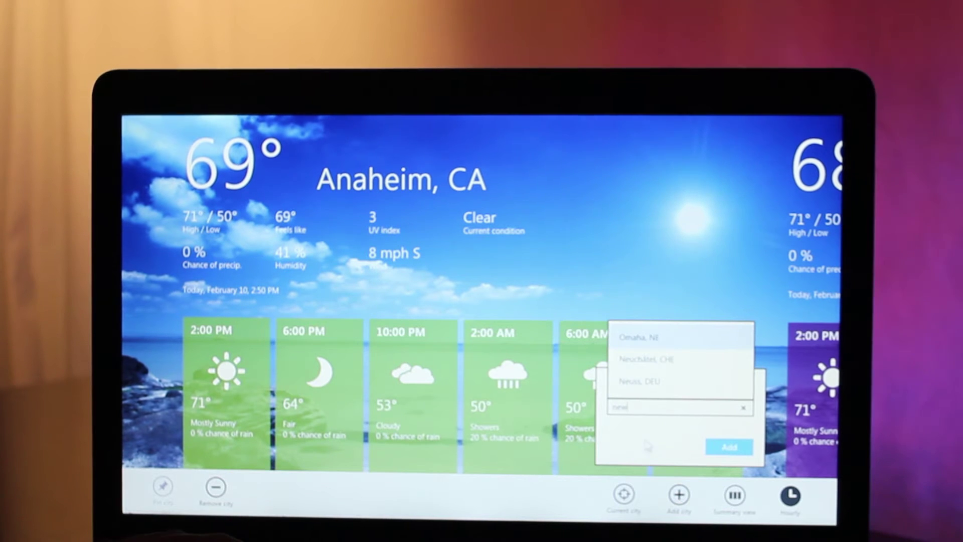
click(652, 360)
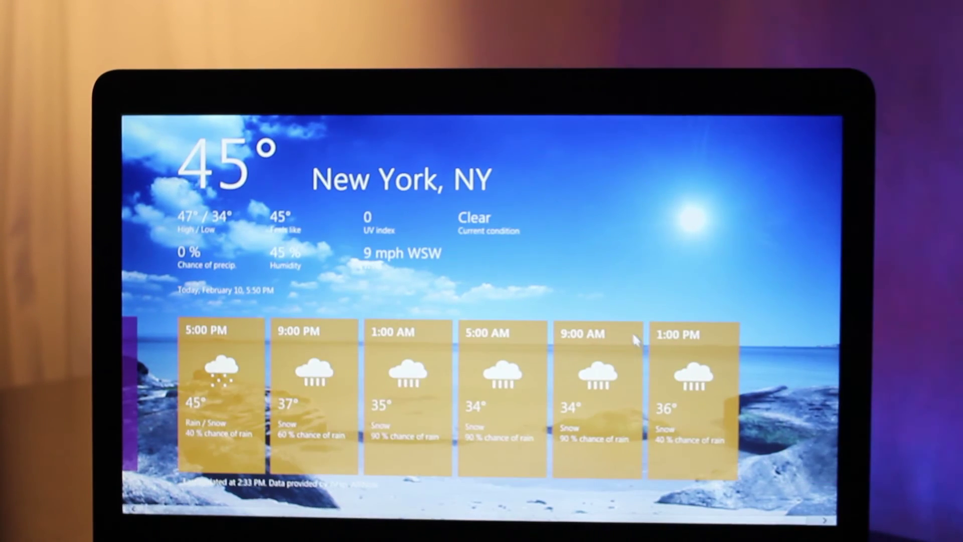
Switch Weather temperatures to Celsius, then open Control Panel from the Start screen.
key(super+c)
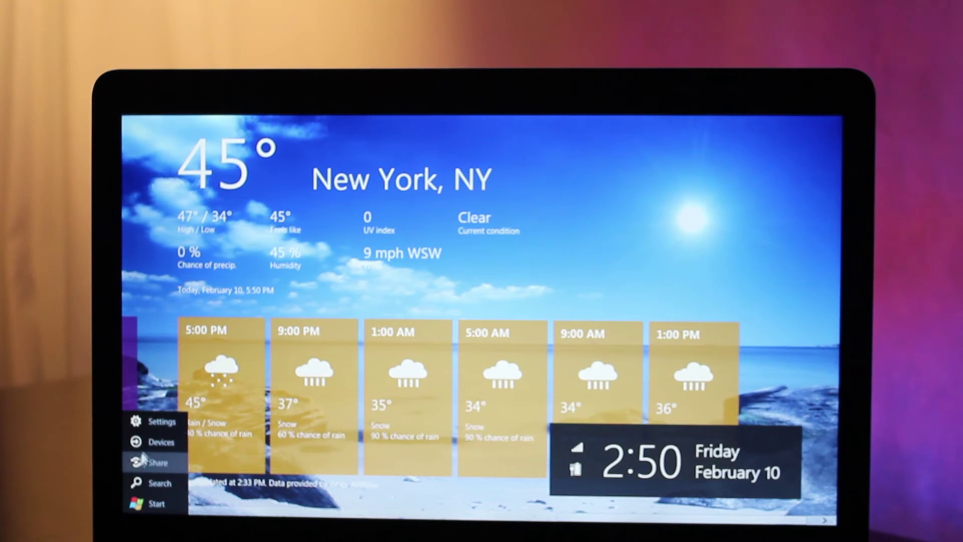
click(148, 423)
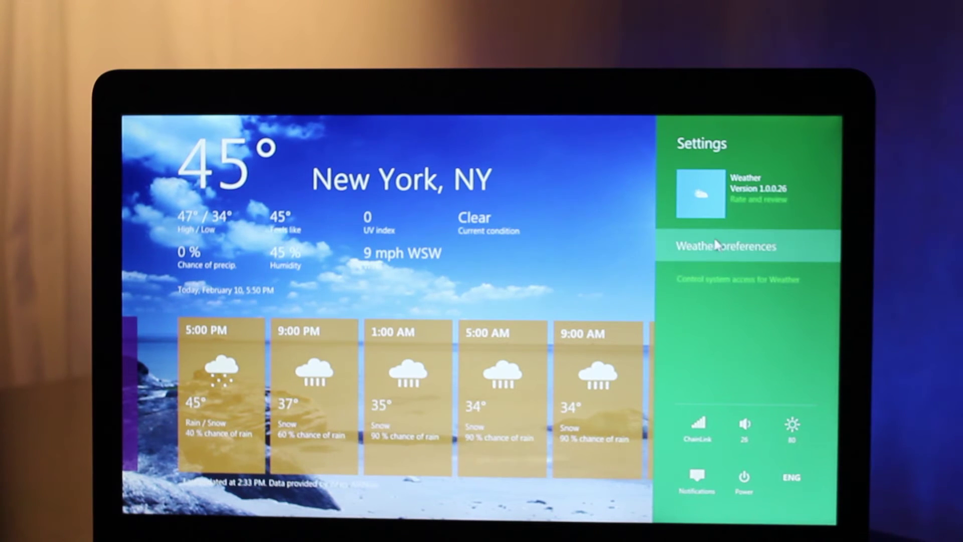
click(714, 237)
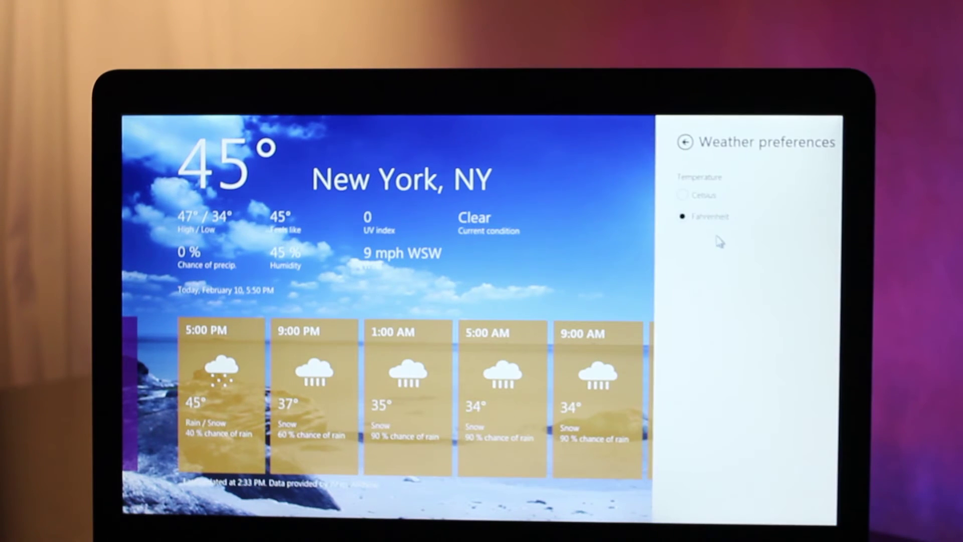
click(683, 194)
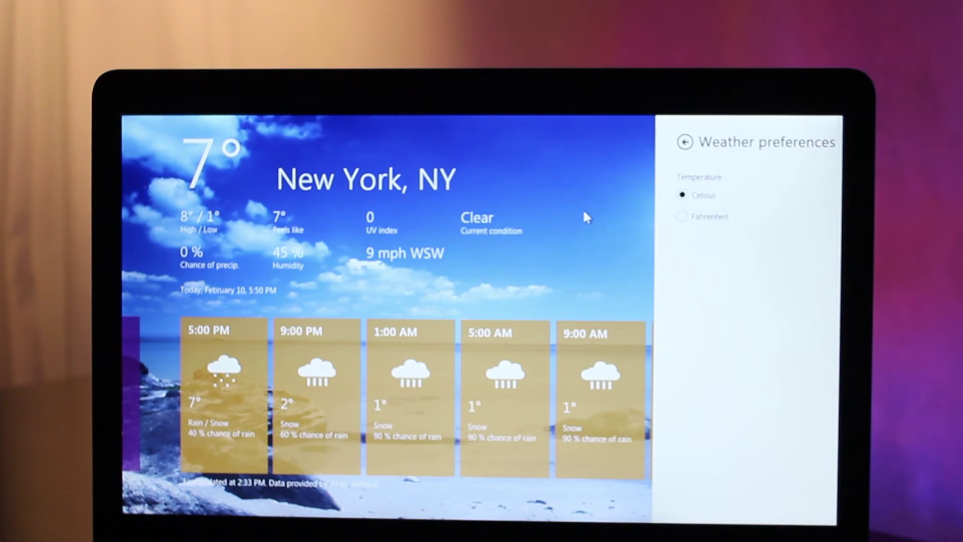
key(super)
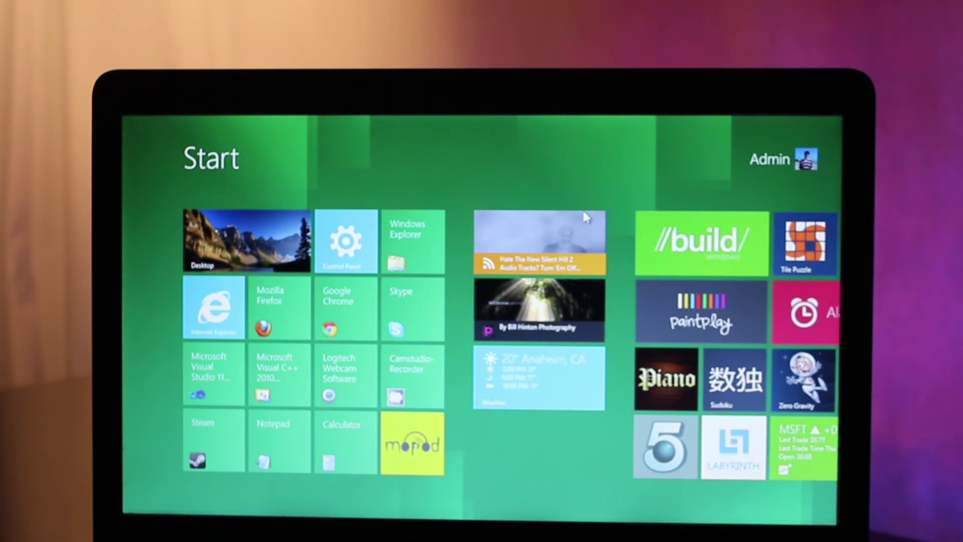
click(352, 237)
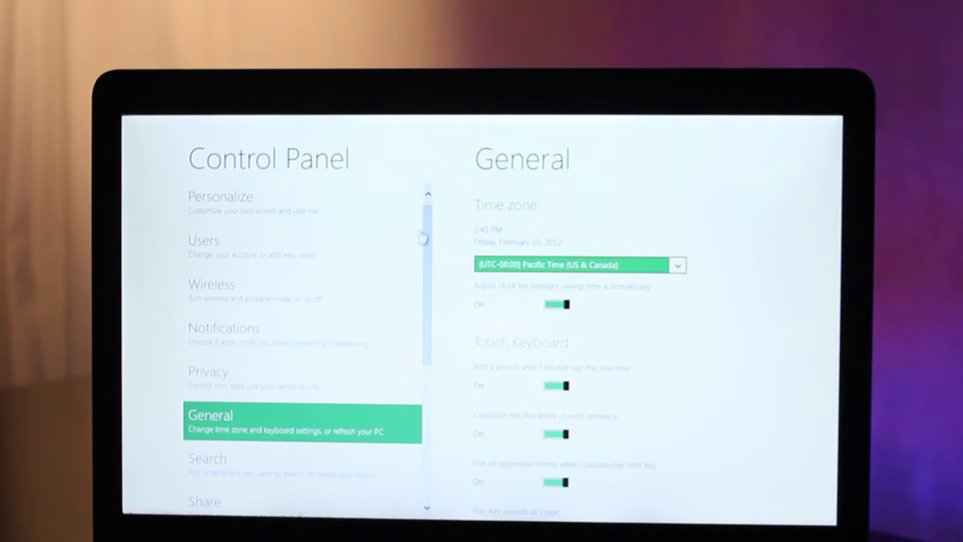
mouse_move(301, 339)
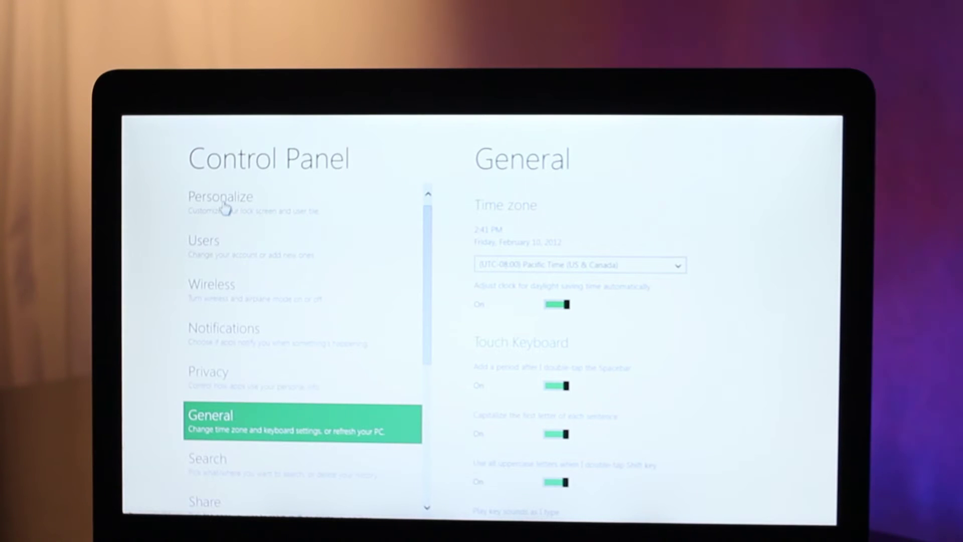
Set the golden grass close-up as the lock screen picture, then browse Users and Wireless.
click(226, 206)
mouse_move(629, 452)
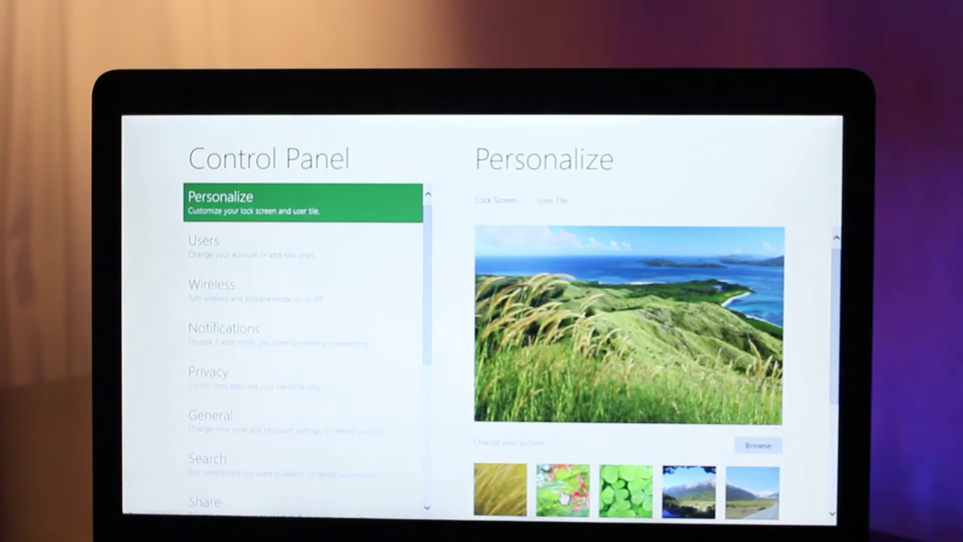
click(559, 493)
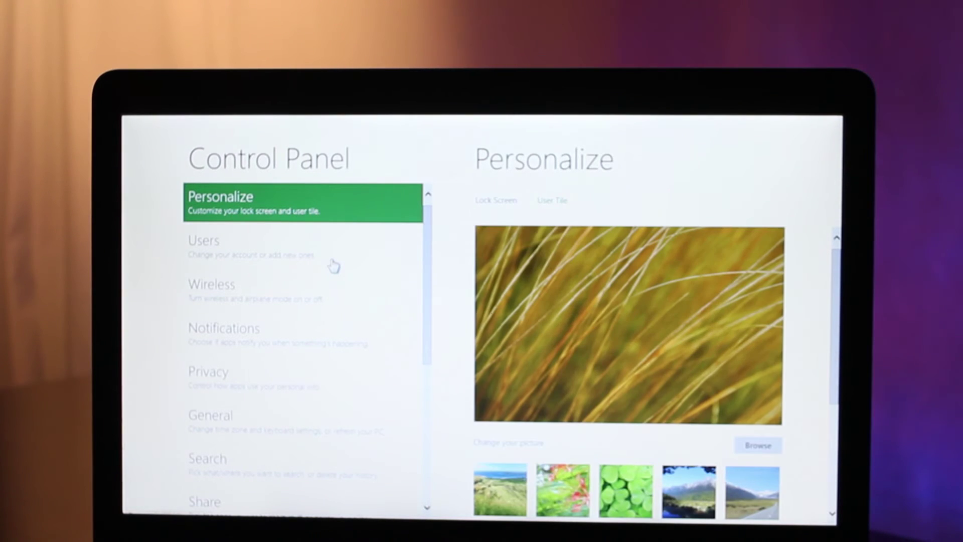
click(240, 263)
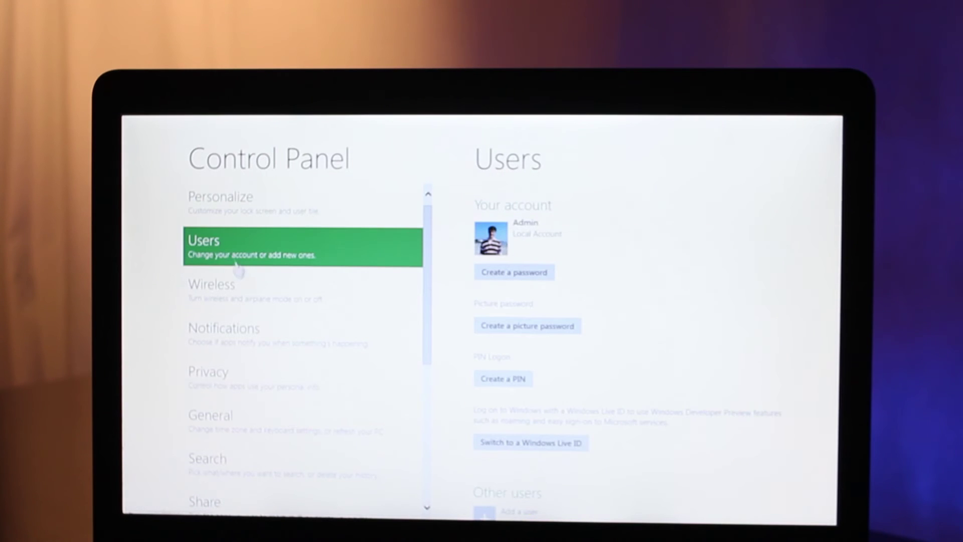
click(241, 301)
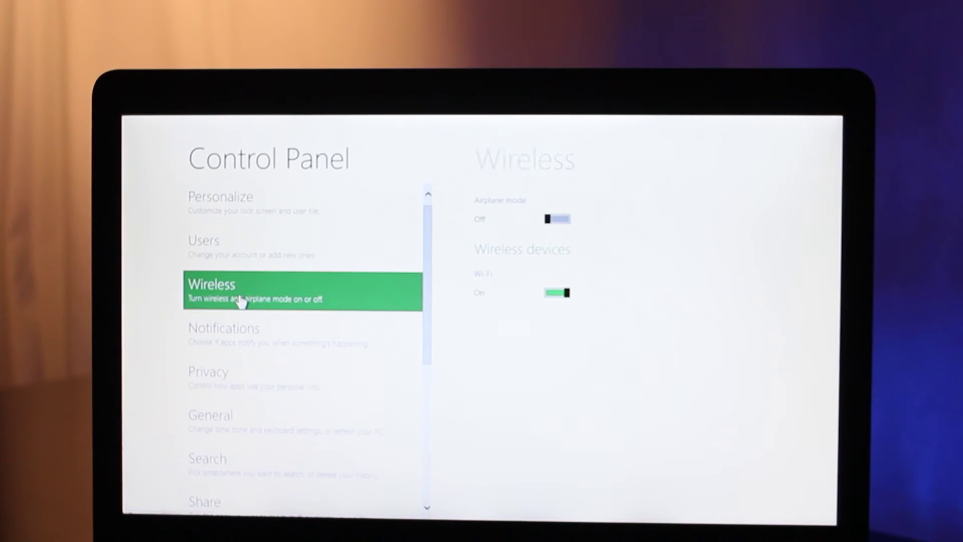
Turn off notification sounds and go back to the General settings.
click(250, 348)
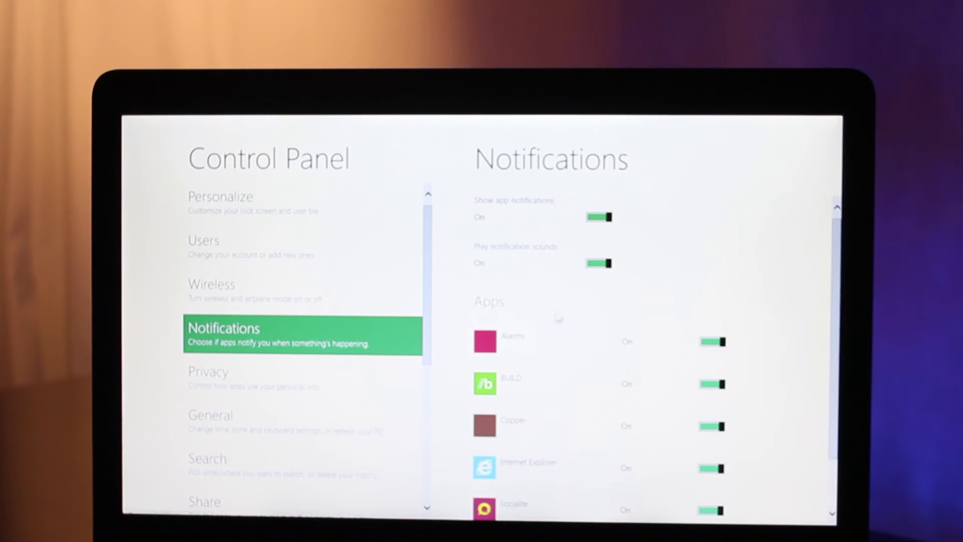
click(609, 264)
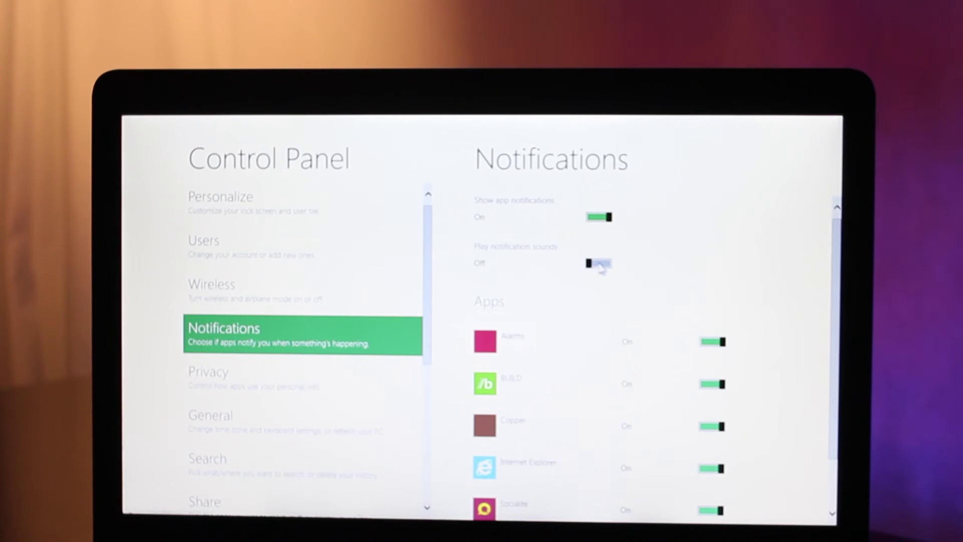
scroll(399, 307, down, 3)
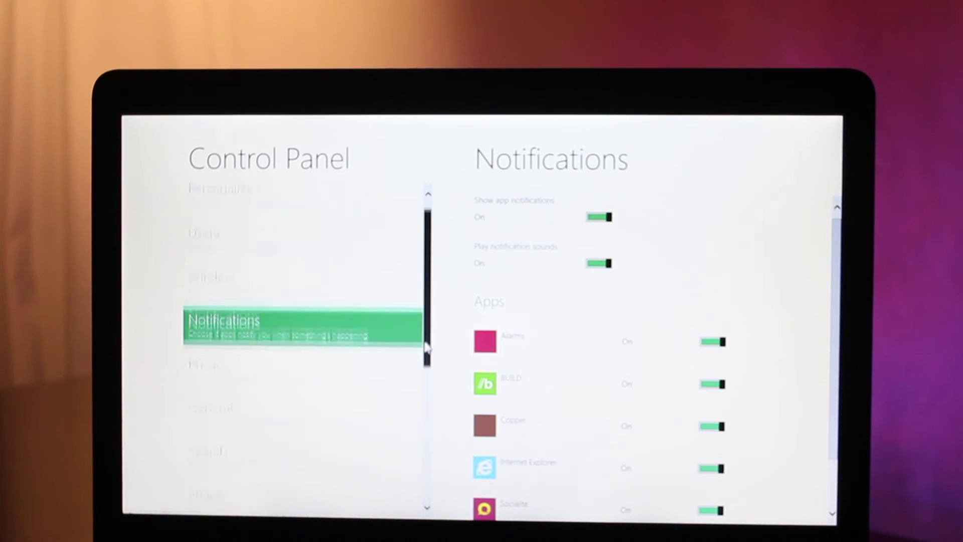
click(253, 301)
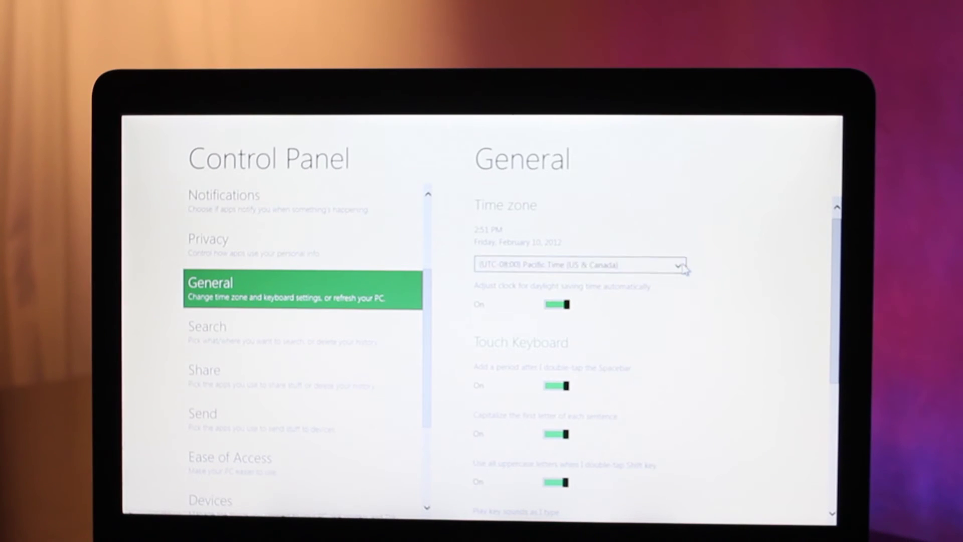
Leave the time zone on Pacific Time (US & Canada) and return to Start.
click(681, 265)
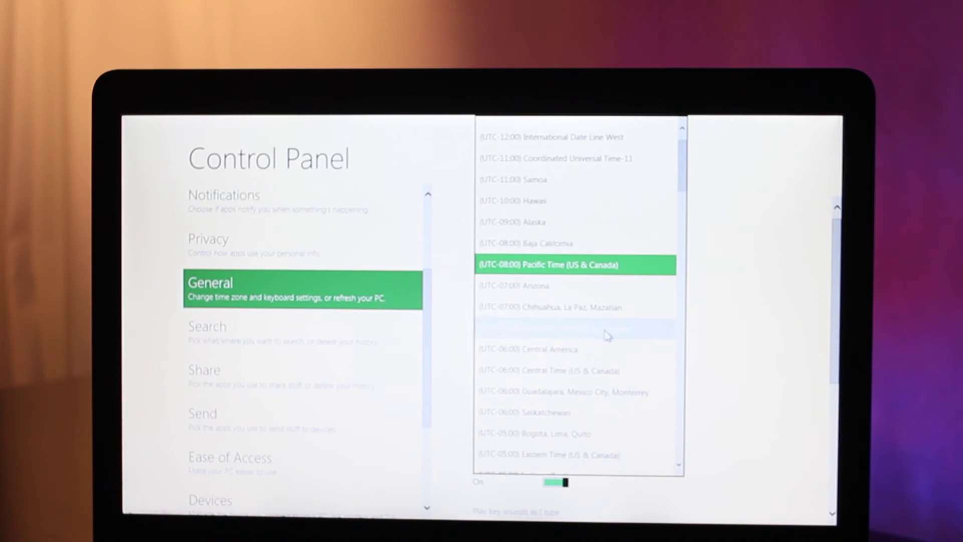
click(749, 224)
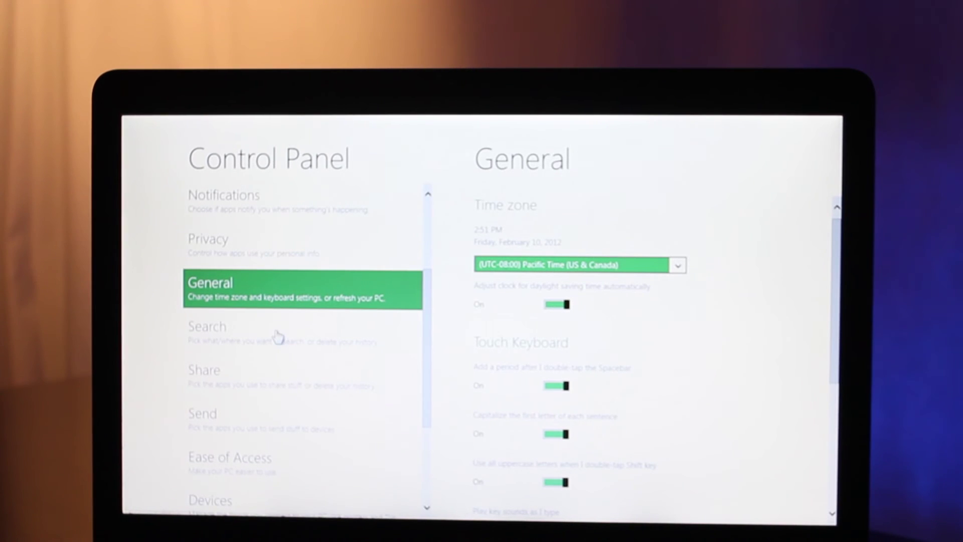
key(super)
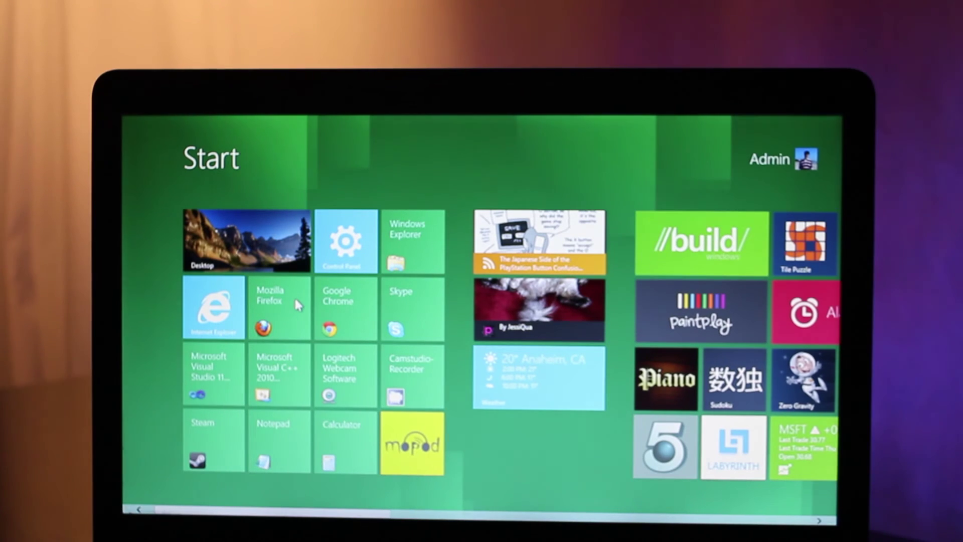
Open the desktop, switch back and forth with the Start screen, and finish on Start.
click(275, 256)
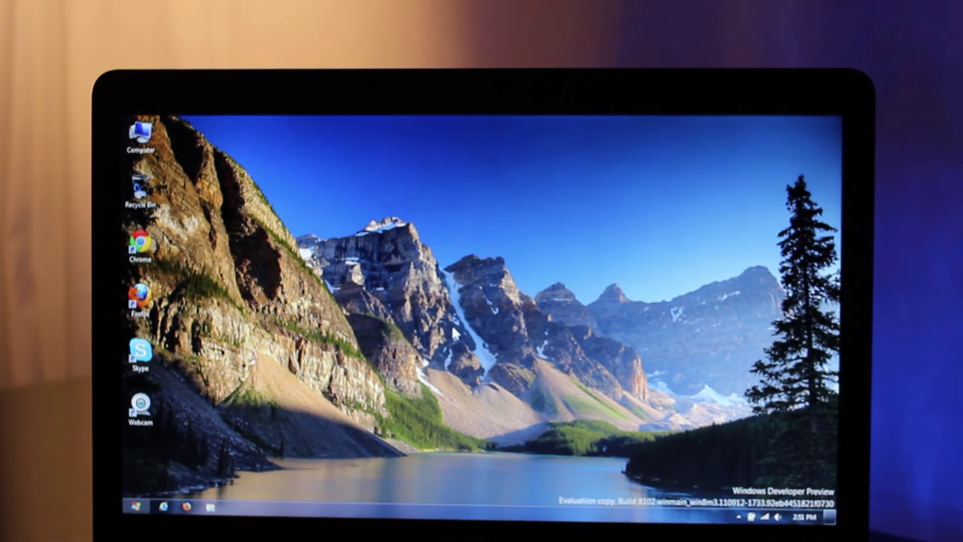
key(super)
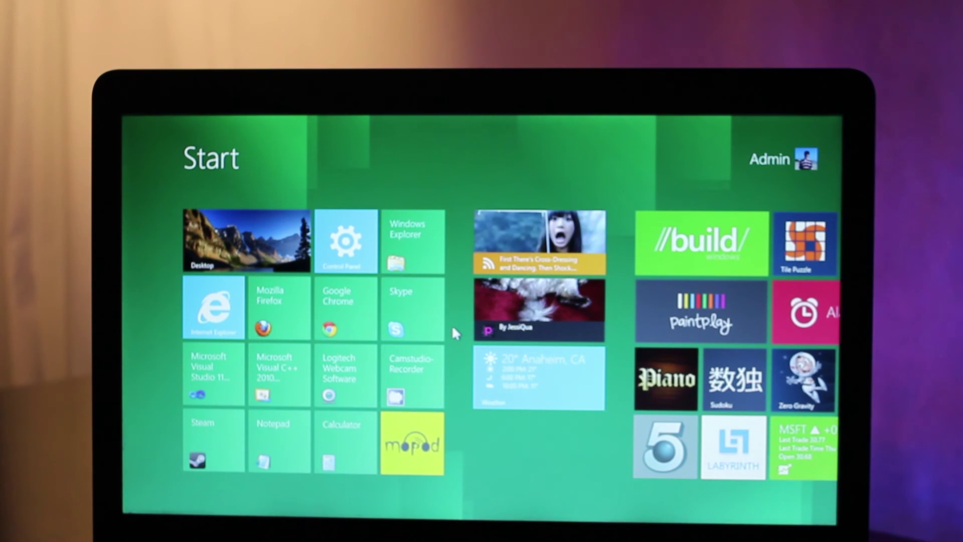
key(super)
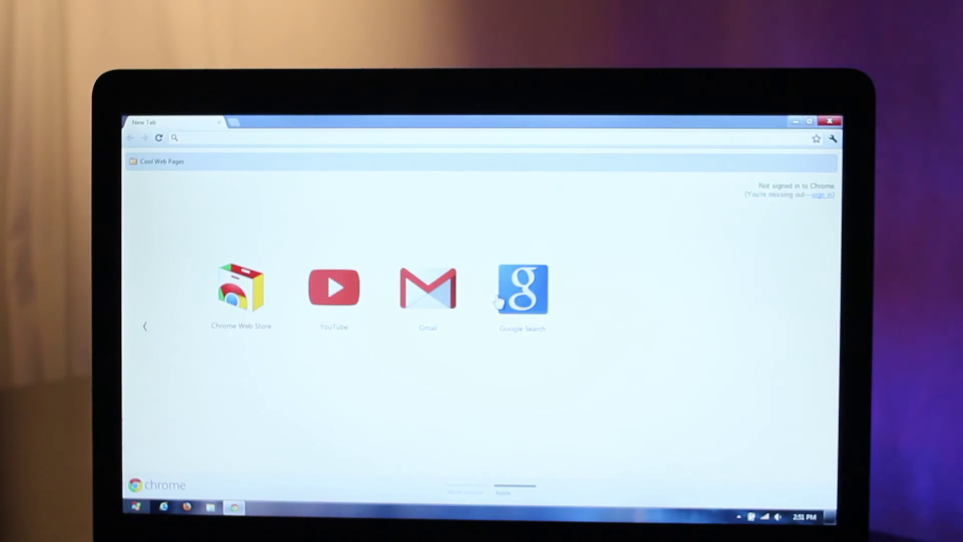
key(super)
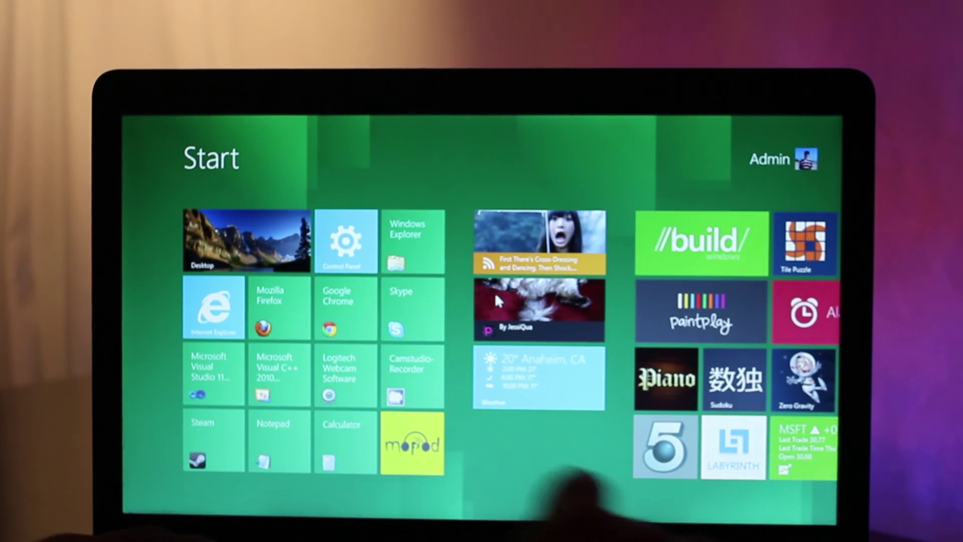
text(no)
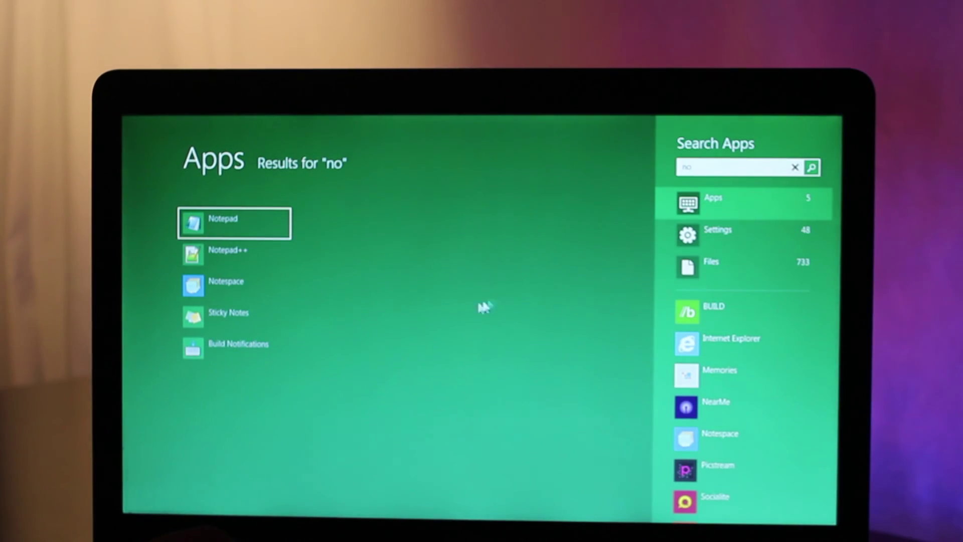
Launch Notepad++ from the 'no' search results, close it and Chrome, then return to Start.
click(216, 260)
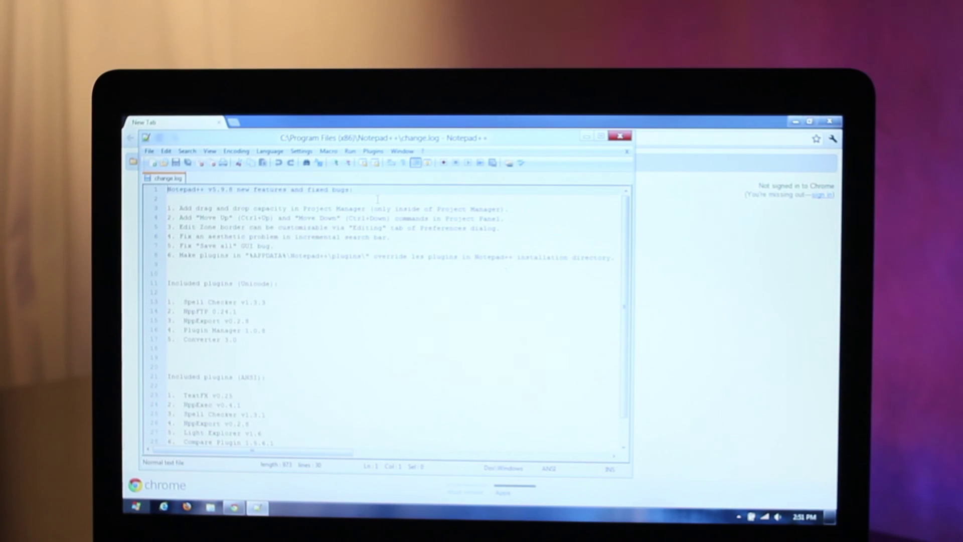
click(622, 137)
click(829, 122)
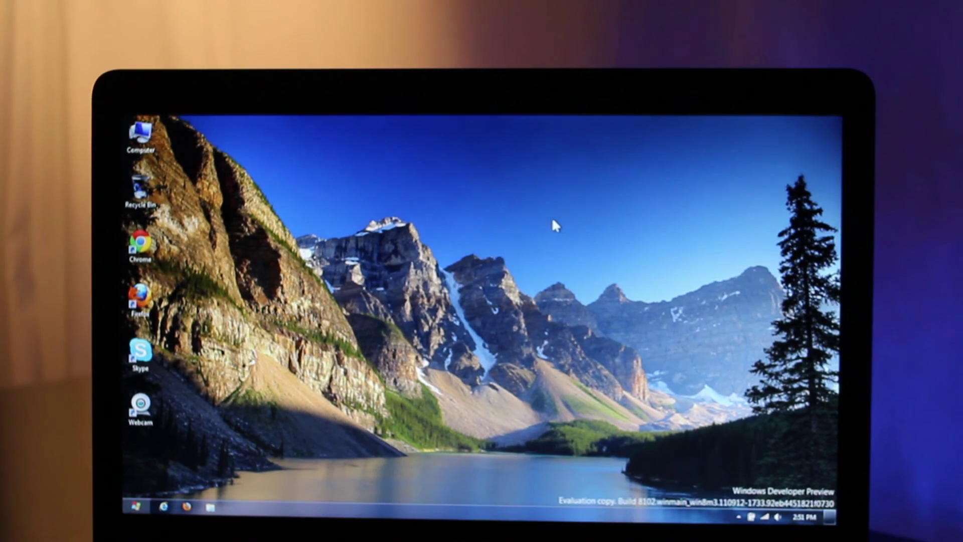
key(super)
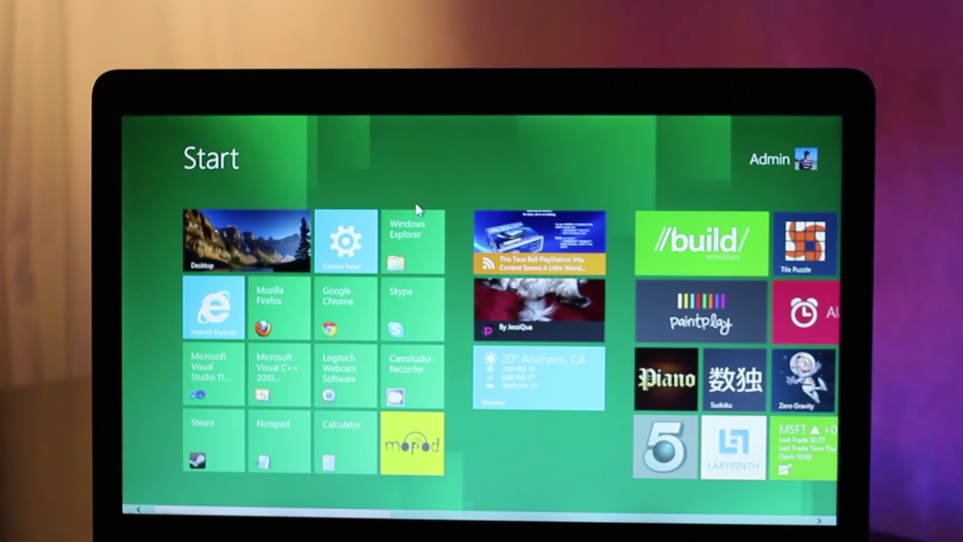